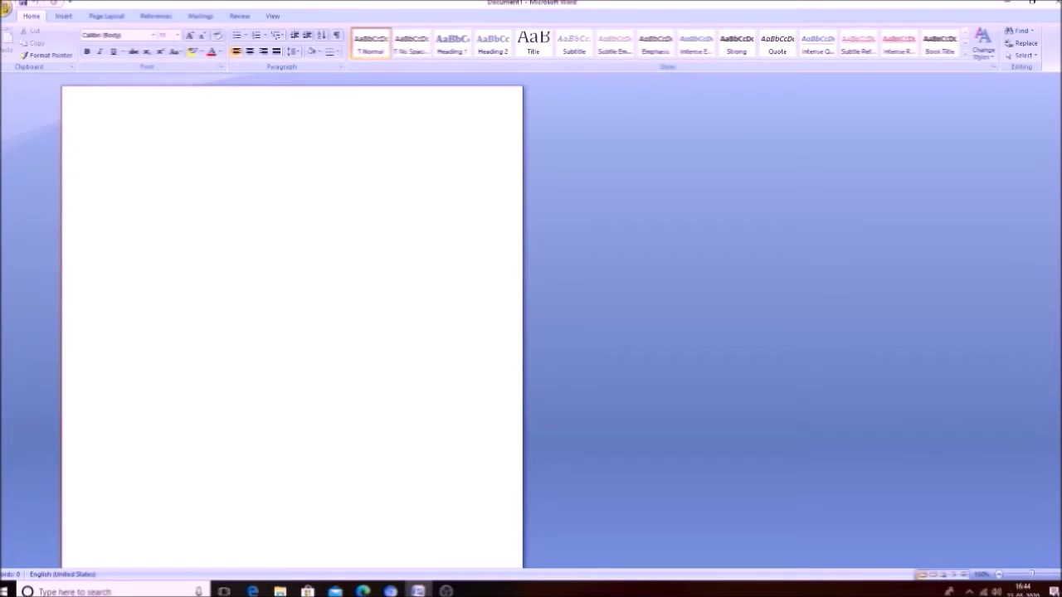
Browse the available fonts from Calibri through Bodoni MT Condensed
{"action": "key", "text": "alt+h"}
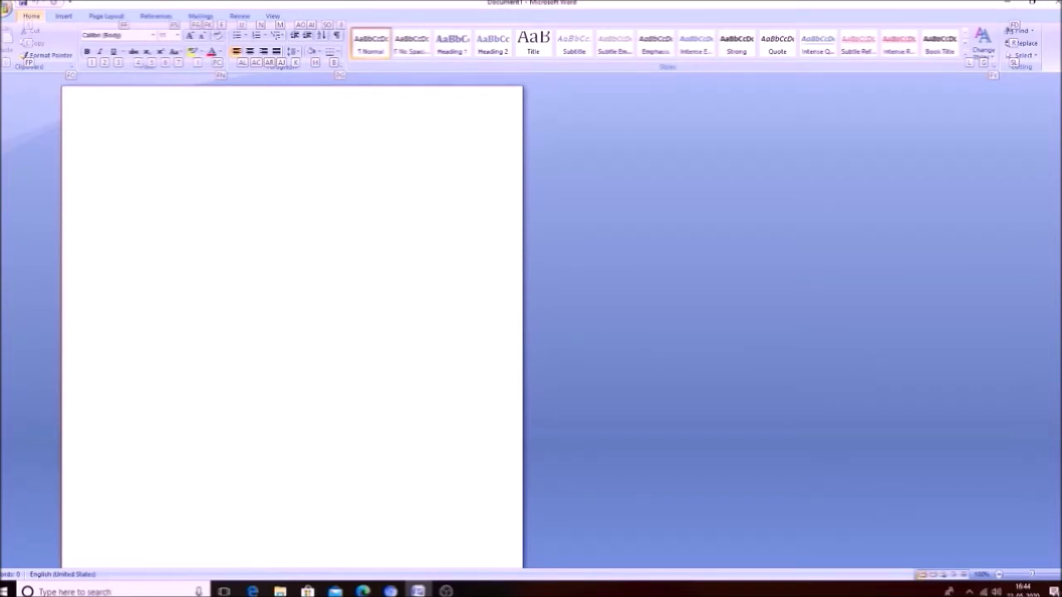
{"action": "key", "text": "alt"}
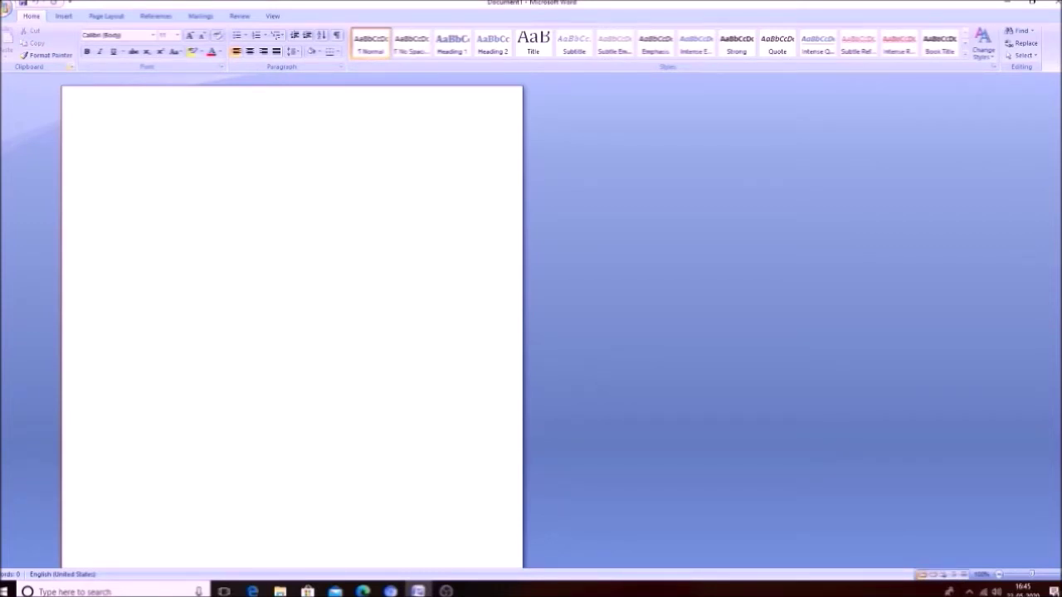
{"action": "left_click", "coordinate": [101, 35]}
{"action": "key", "text": "alt+Down"}
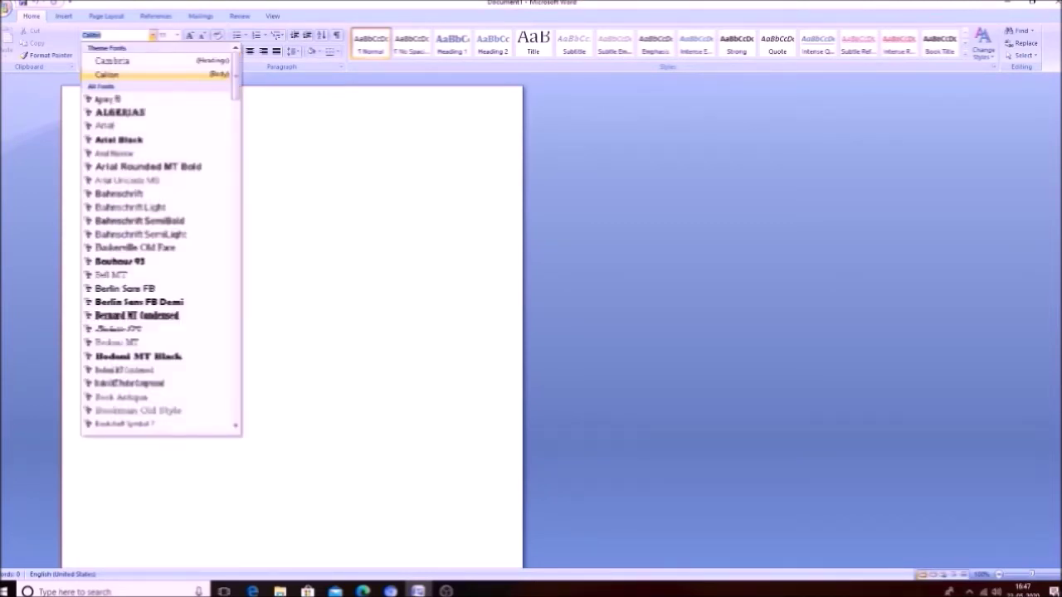
{"action": "key", "text": "Down"}
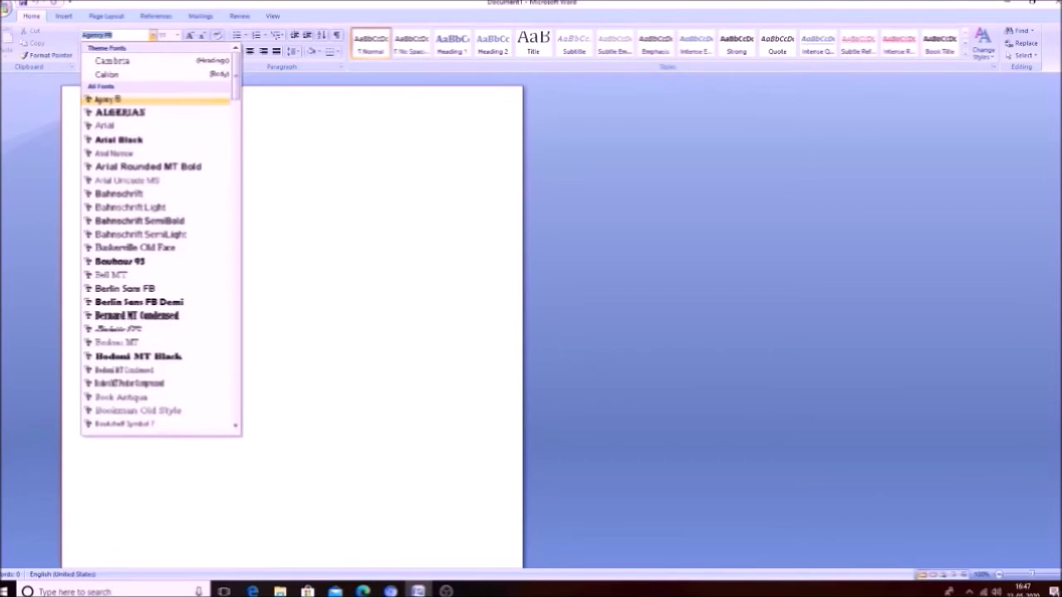
{"action": "key", "text": "Down"}
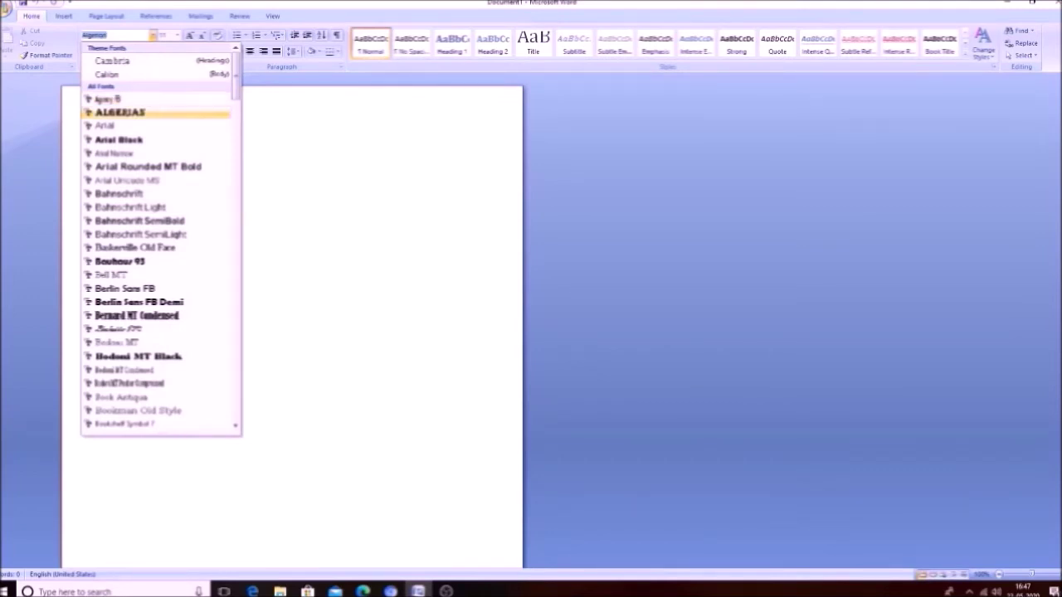
{"action": "key", "text": "Down"}
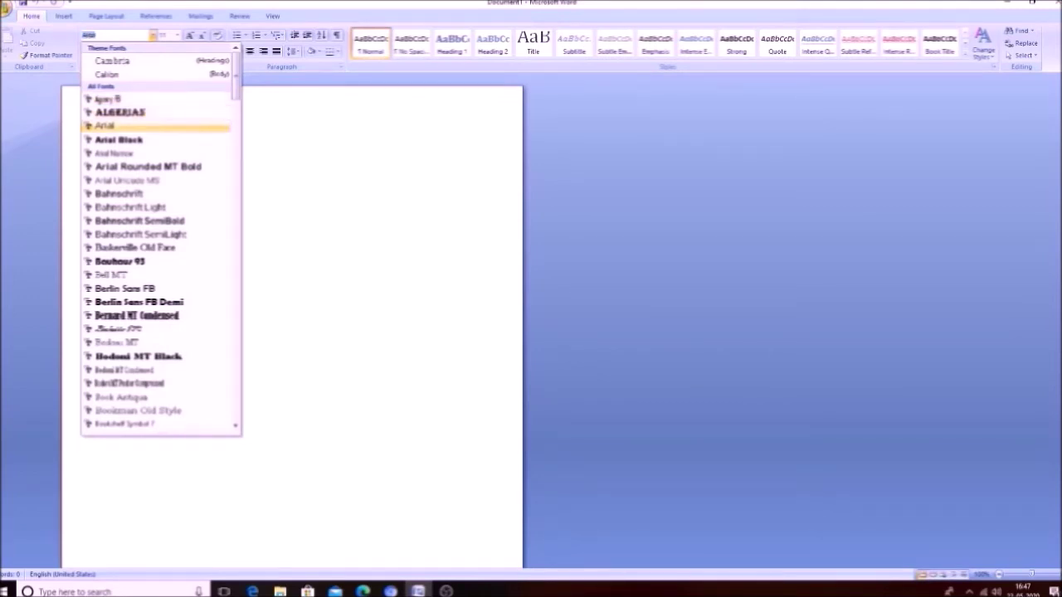
{"action": "key", "text": "Down"}
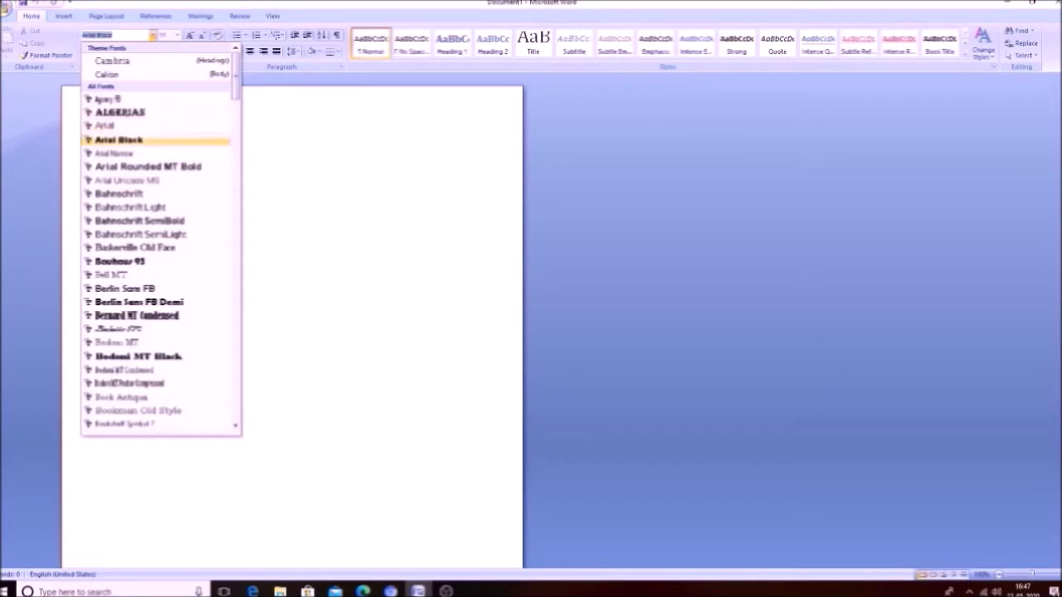
{"action": "key", "text": "Down"}
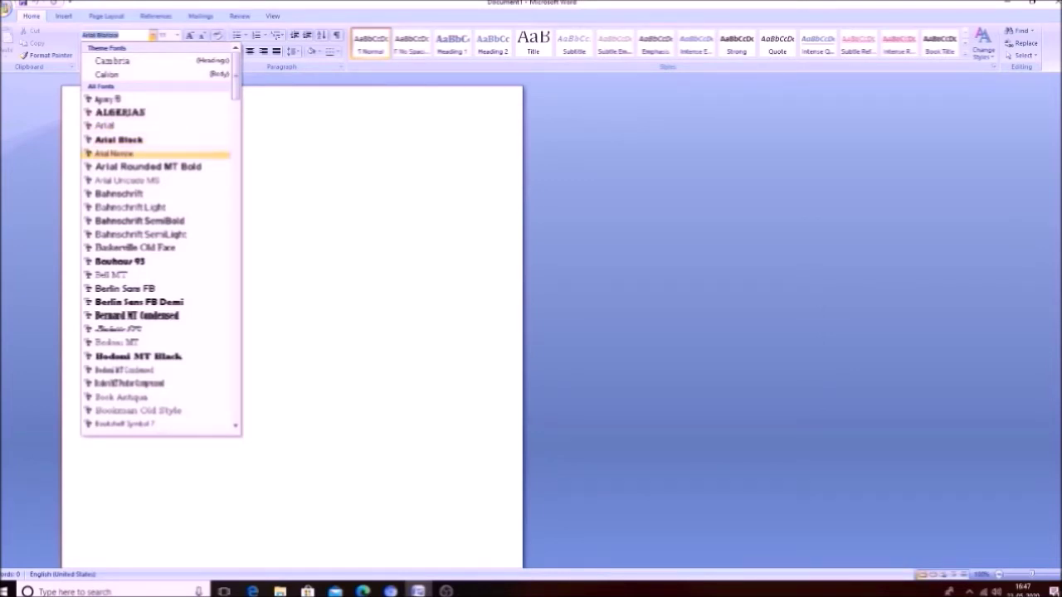
{"action": "key", "text": "Down"}
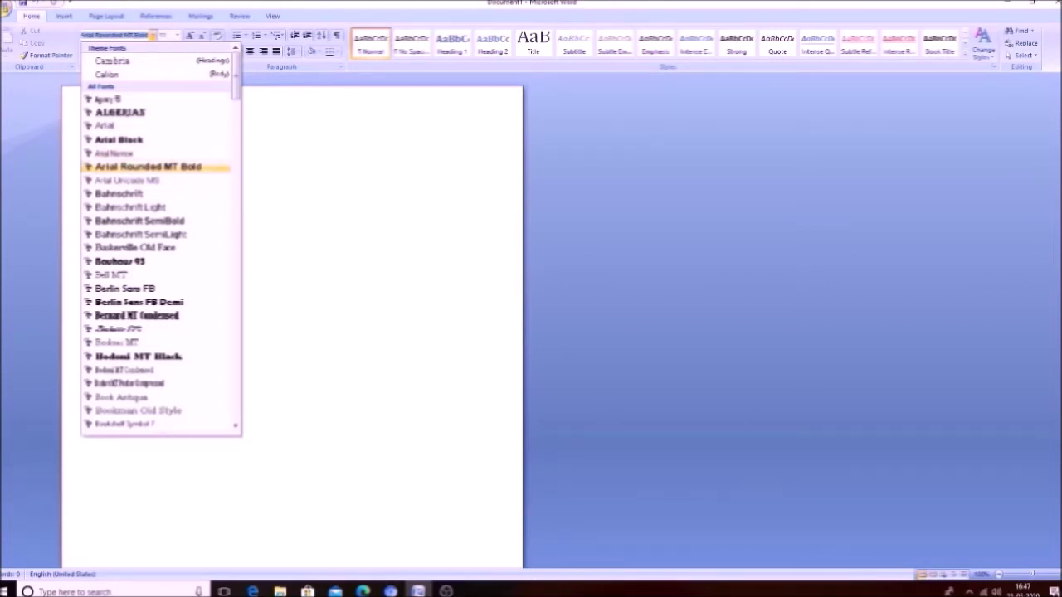
{"action": "key", "text": "Down"}
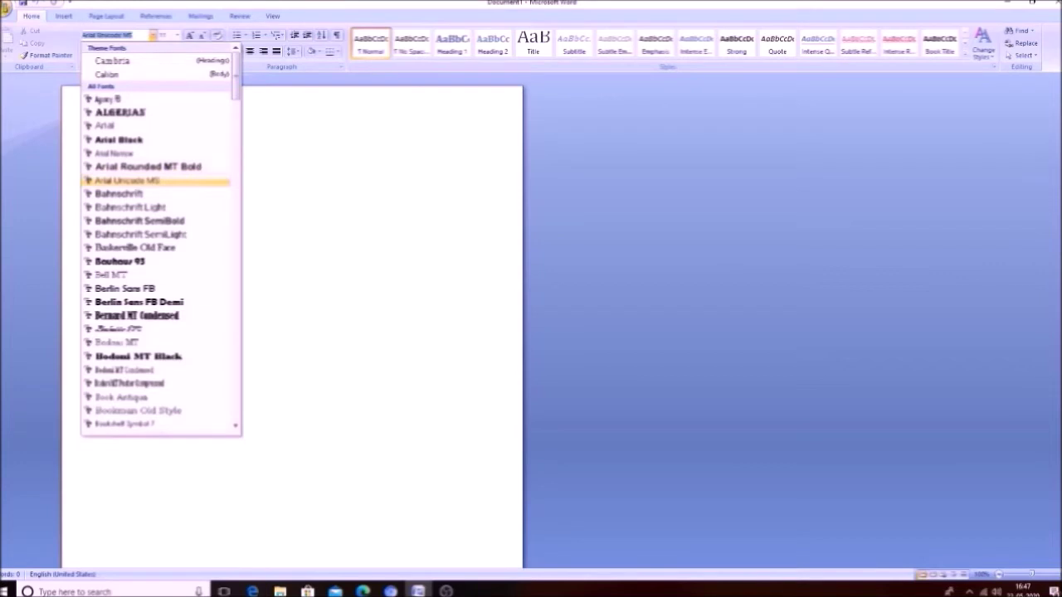
{"action": "key", "text": "Down"}
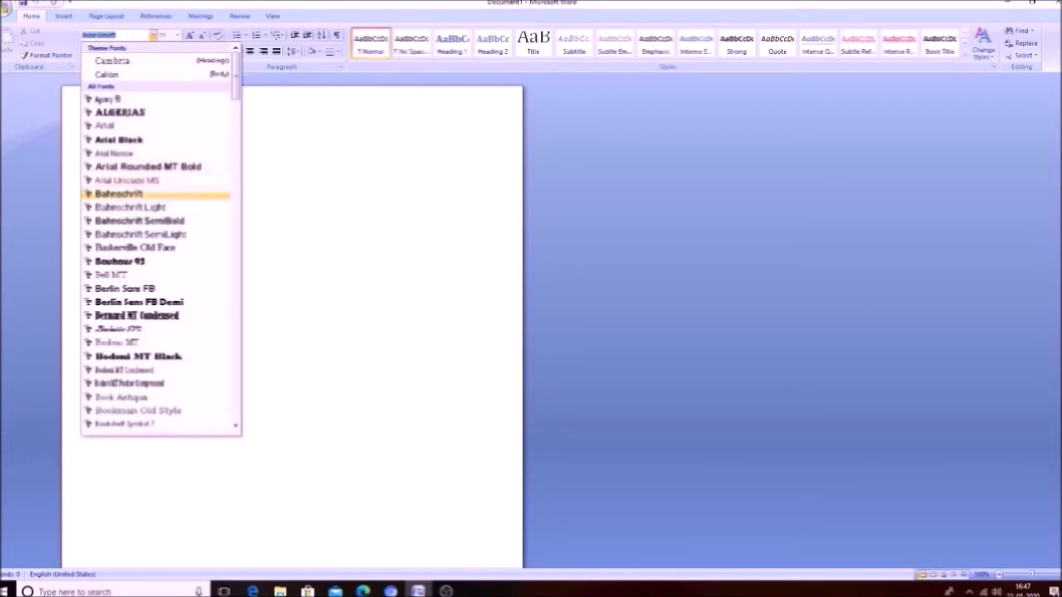
{"action": "key", "text": "Down"}
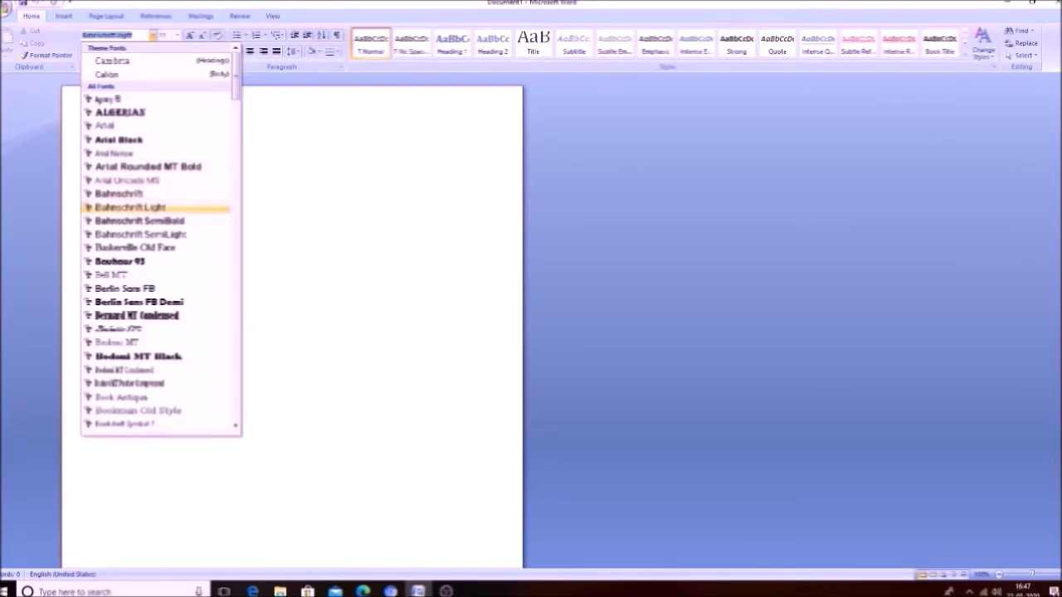
{"action": "key", "text": "Down"}
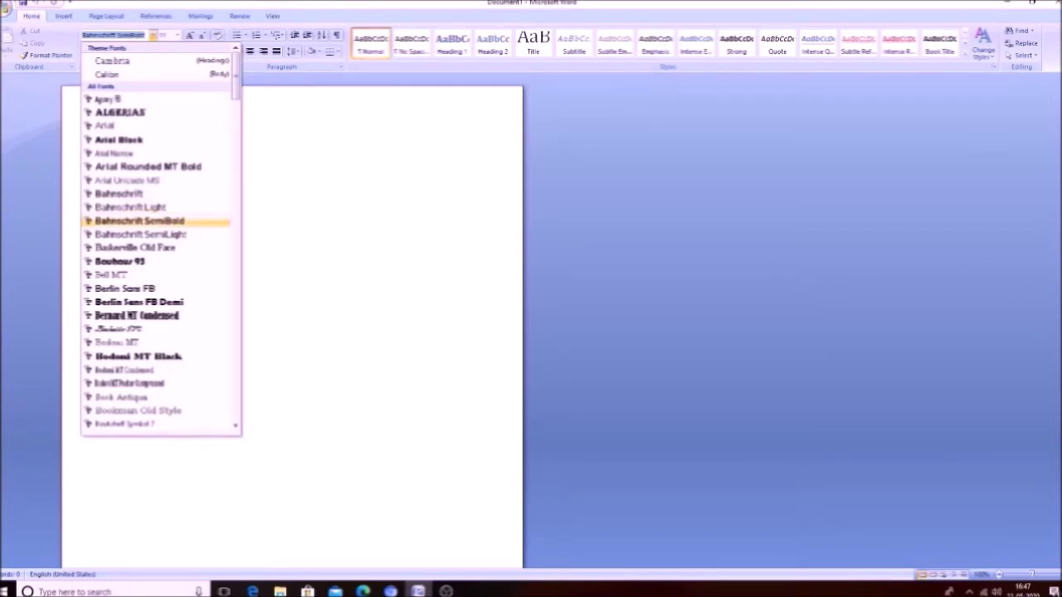
{"action": "key", "text": "Down"}
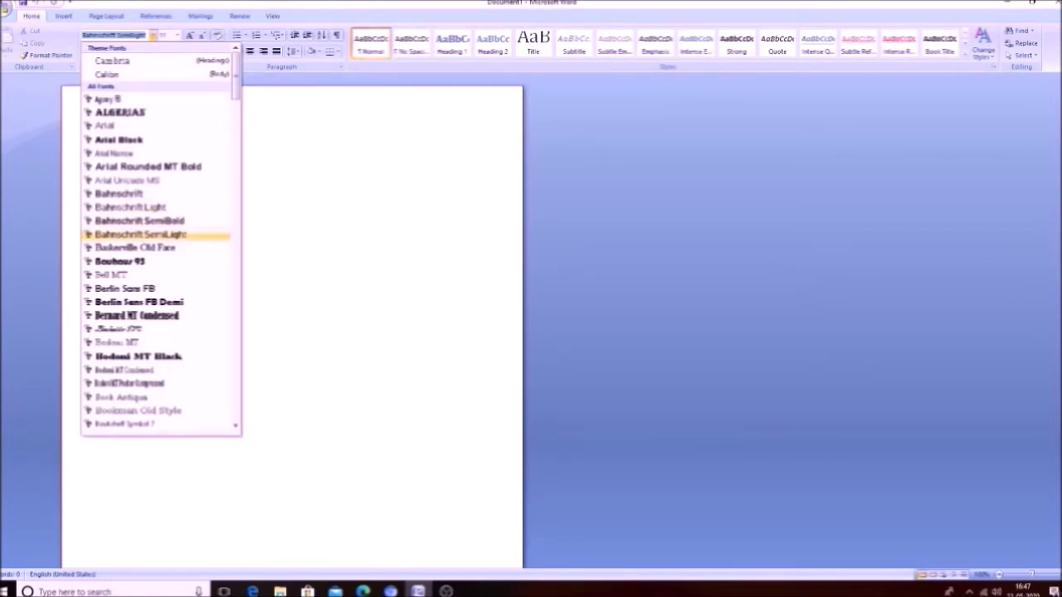
{"action": "key", "text": "Down"}
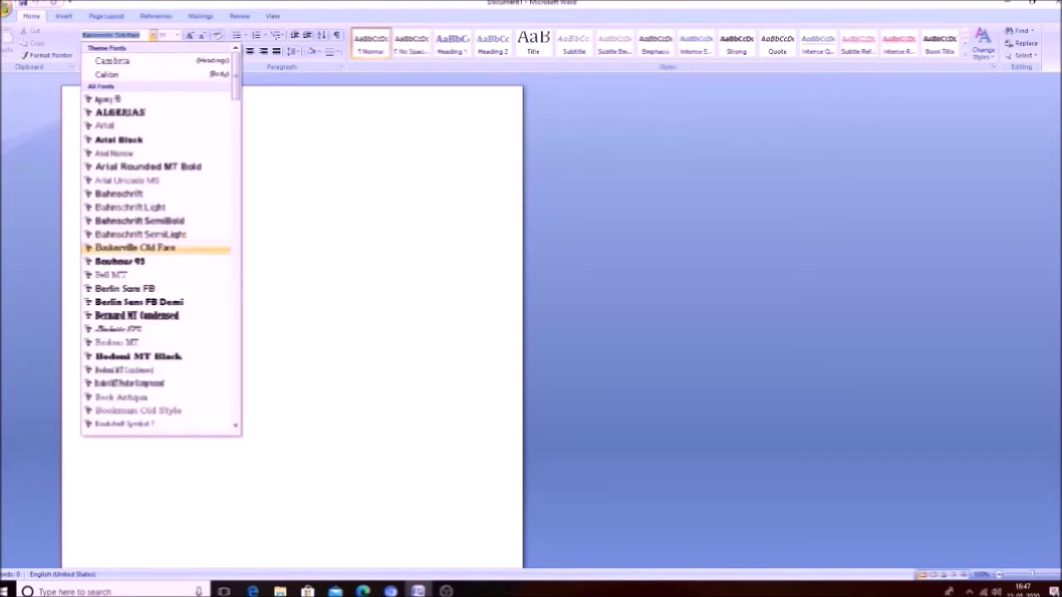
{"action": "key", "text": "Right"}
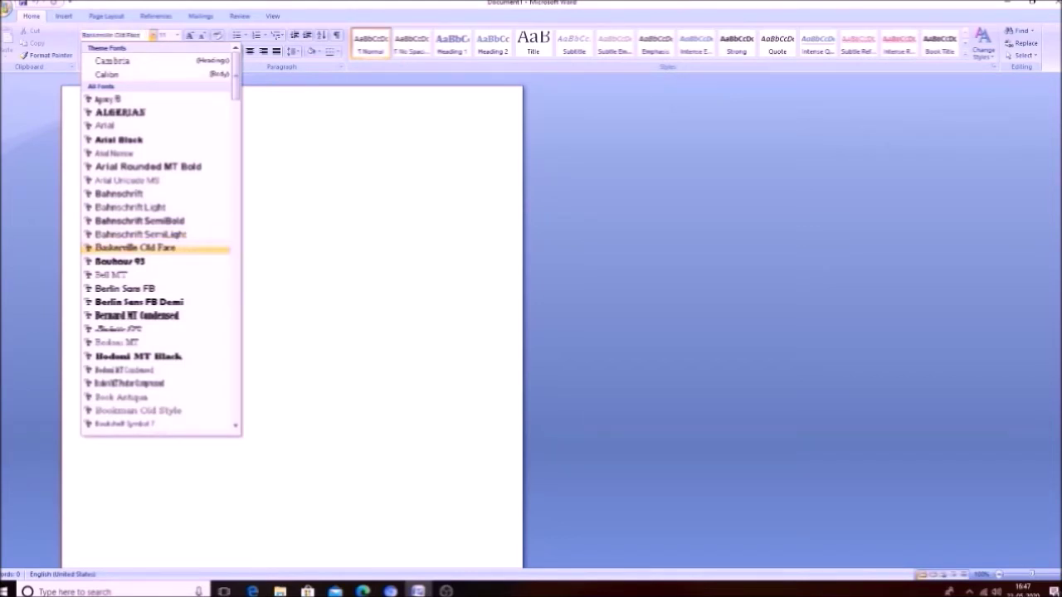
{"action": "key", "text": "Down"}
{"action": "key", "text": "Down"}
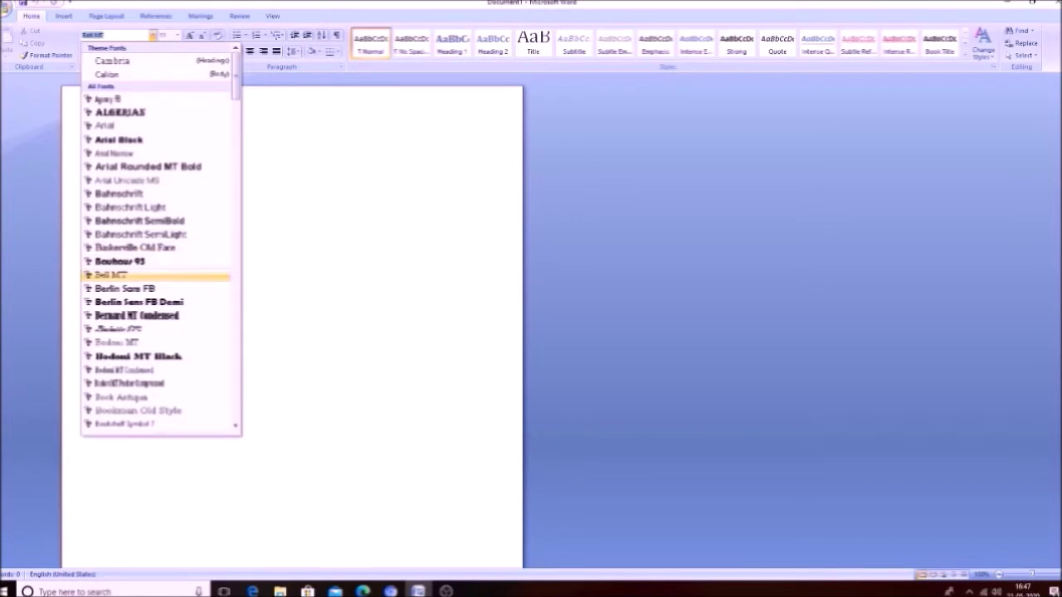
{"action": "key", "text": "Down"}
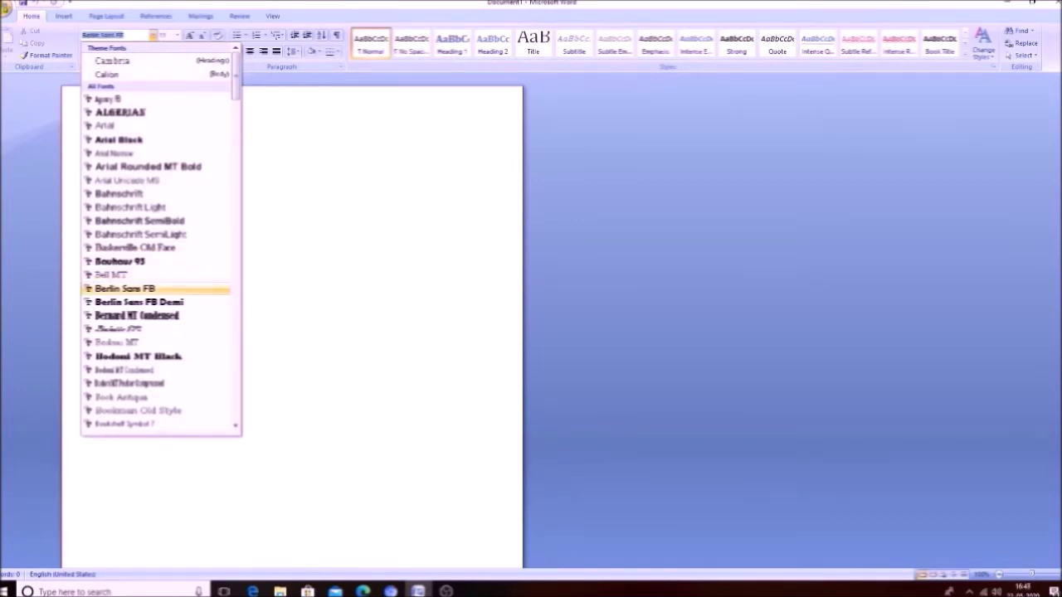
{"action": "key", "text": "Down"}
{"action": "key", "text": "Down"}
{"action": "key", "text": "Down"}
{"action": "key", "text": "Down"}
{"action": "key", "text": "Down"}
{"action": "key", "text": "Down"}
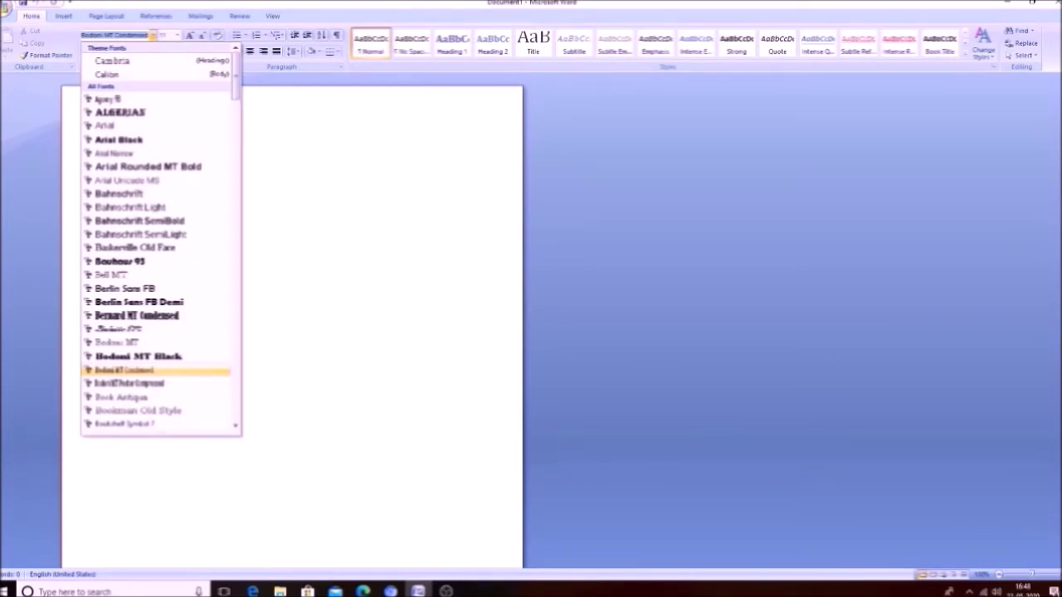
Go back up through the available fonts to the theme fonts, passing Cambria and ending on Calibri
{"action": "key", "text": "Up"}
{"action": "key", "text": "Up"}
{"action": "key", "text": "Up"}
{"action": "key", "text": "Up"}
{"action": "key", "text": "Up"}
{"action": "key", "text": "Up"}
{"action": "key", "text": "Up"}
{"action": "key", "text": "Up"}
{"action": "key", "text": "Up"}
{"action": "key", "text": "Up"}
{"action": "key", "text": "Up"}
{"action": "key", "text": "Up"}
{"action": "key", "text": "Up"}
{"action": "key", "text": "Up"}
{"action": "key", "text": "Up"}
{"action": "key", "text": "Up"}
{"action": "key", "text": "Up"}
{"action": "key", "text": "Up"}
{"action": "key", "text": "Up"}
{"action": "key", "text": "Up"}
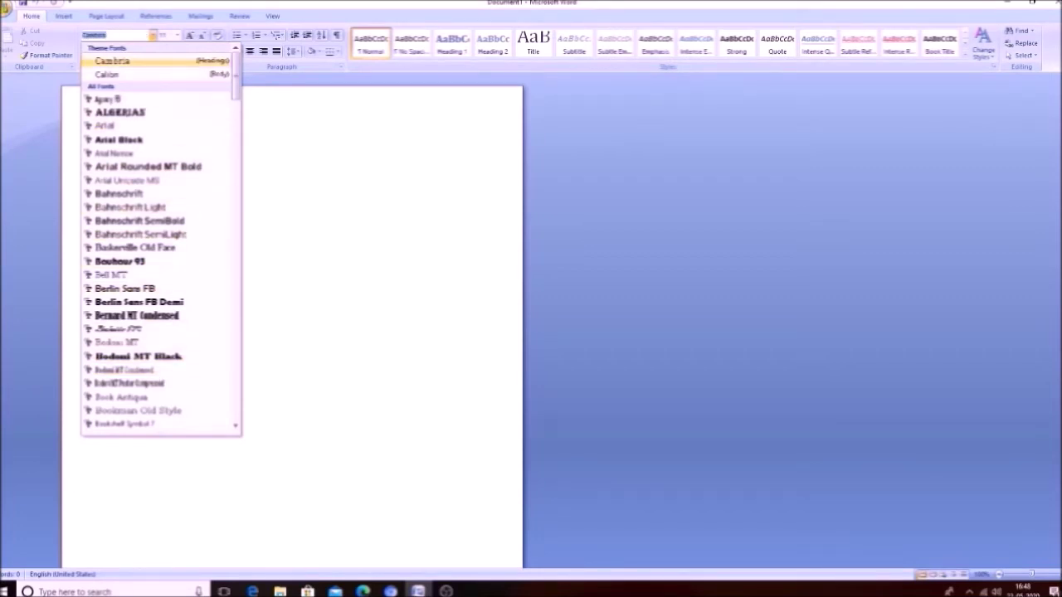
{"action": "key", "text": "Down"}
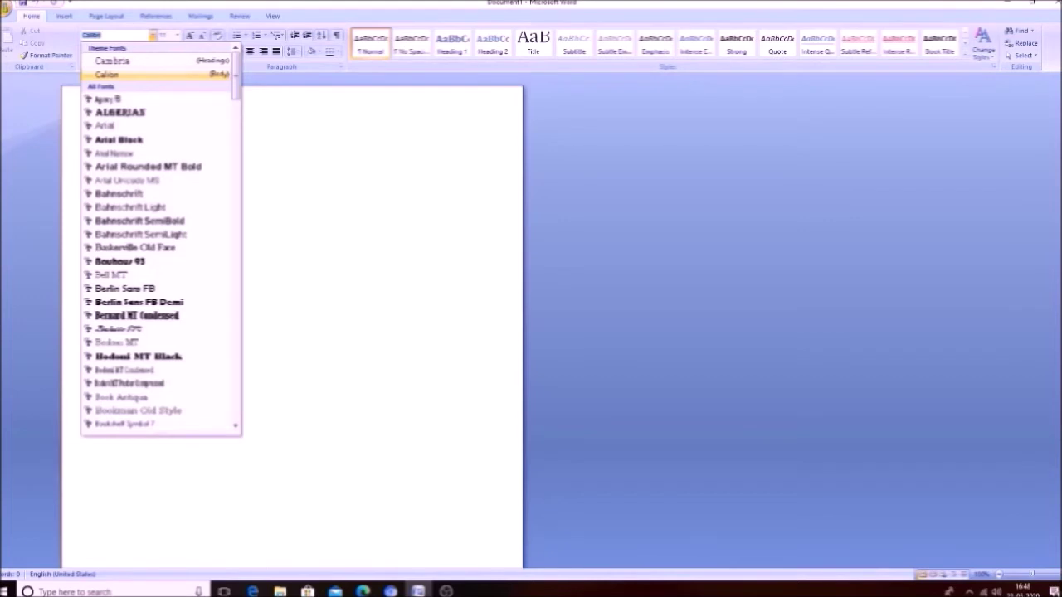
Browse the available font sizes down to the smallest and set the font size to 20
{"action": "left_click", "coordinate": [176, 35]}
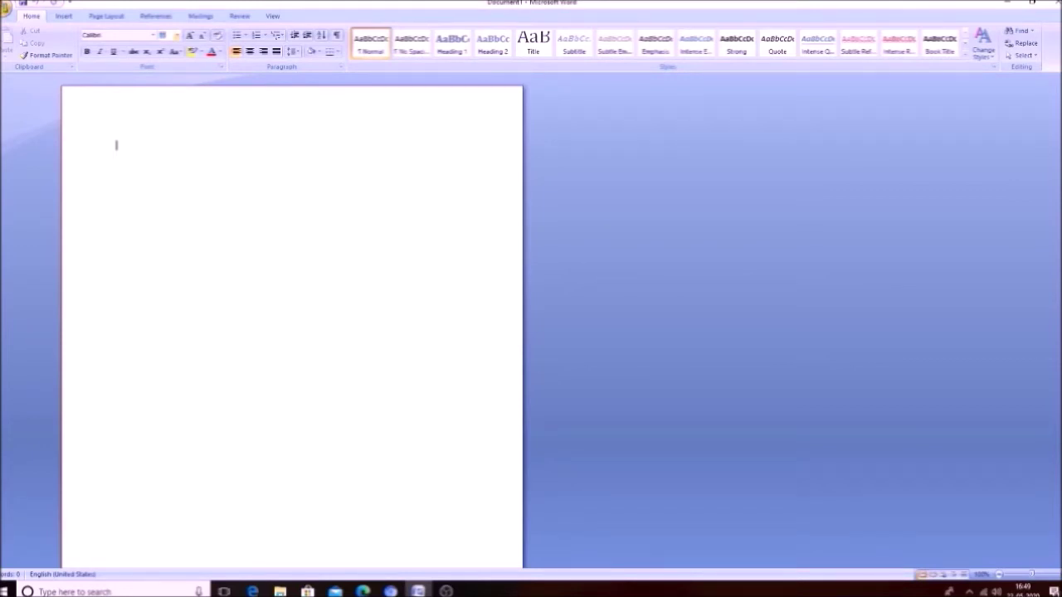
{"action": "left_click", "coordinate": [177, 36]}
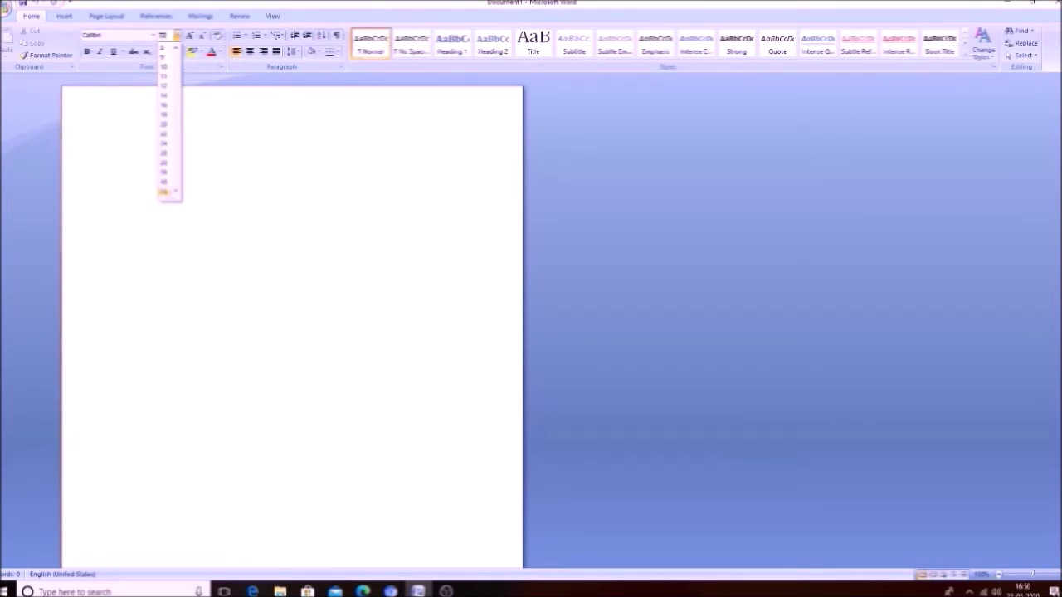
{"action": "key", "text": "Up"}
{"action": "key", "text": "Up"}
{"action": "key", "text": "Up"}
{"action": "key", "text": "Up"}
{"action": "key", "text": "Up"}
{"action": "key", "text": "Up"}
{"action": "key", "text": "Up"}
{"action": "key", "text": "Up"}
{"action": "key", "text": "Up"}
{"action": "key", "text": "Up"}
{"action": "key", "text": "Up"}
{"action": "key", "text": "Up"}
{"action": "key", "text": "Up"}
{"action": "key", "text": "Up"}
{"action": "key", "text": "Up"}
{"action": "key", "text": "Down"}
{"action": "key", "text": "Down"}
{"action": "key", "text": "Down"}
{"action": "key", "text": "Down"}
{"action": "key", "text": "Down"}
{"action": "key", "text": "Down"}
{"action": "key", "text": "Down"}
{"action": "key", "text": "Down"}
{"action": "key", "text": "Return"}
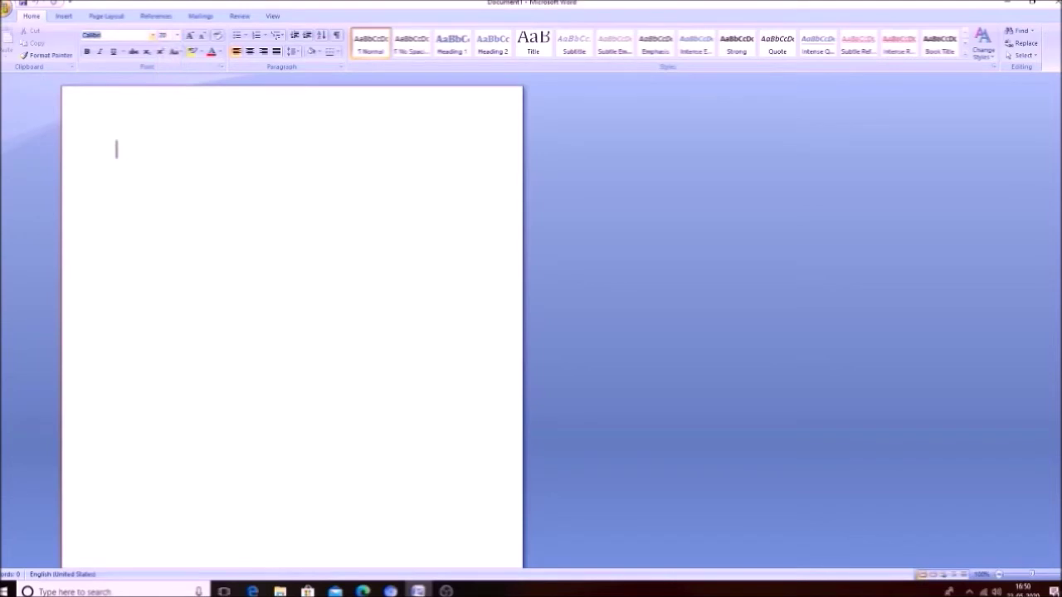
{"action": "key", "text": "Return"}
{"action": "key", "text": "Tab"}
{"action": "key", "text": "Tab"}
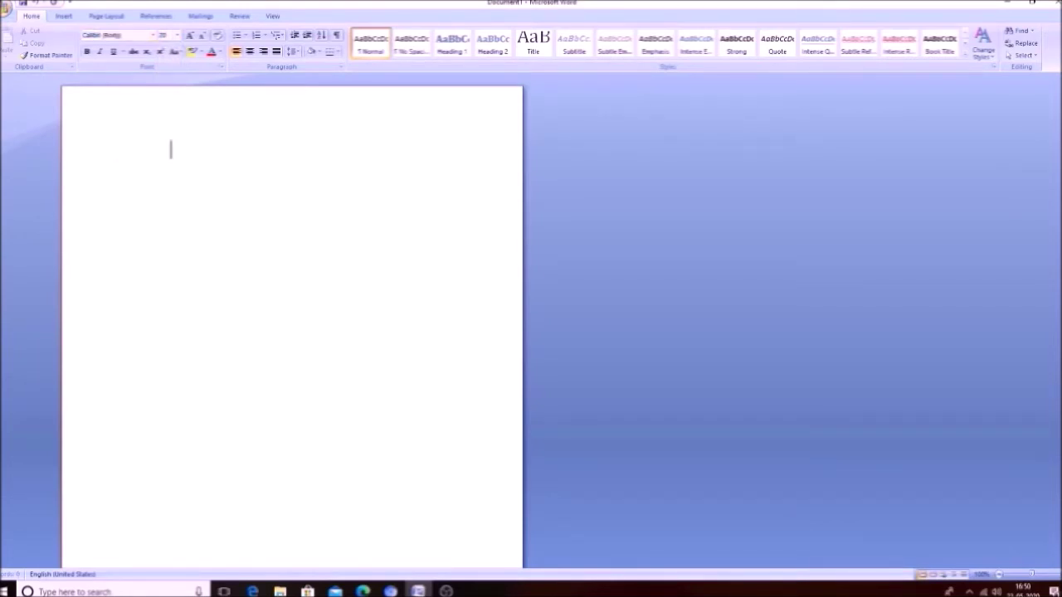
{"action": "key", "text": "BackSpace"}
{"action": "key", "text": "BackSpace"}
Try to set the font size to 80
{"action": "key", "text": "alt+h"}
{"action": "key", "text": "Escape"}
{"action": "type", "text": "80"}
{"action": "key", "text": "Return"}
Set the font size to 20 for the blank document
{"action": "key", "text": "alt"}
{"action": "key", "text": "h"}
{"action": "key", "text": "s"}
{"action": "key", "text": "BackSpace"}
{"action": "type", "text": "20"}
{"action": "key", "text": "Return"}
Move the focus from the font name past the font size to the Grow Font command
{"action": "key", "text": "alt+h"}
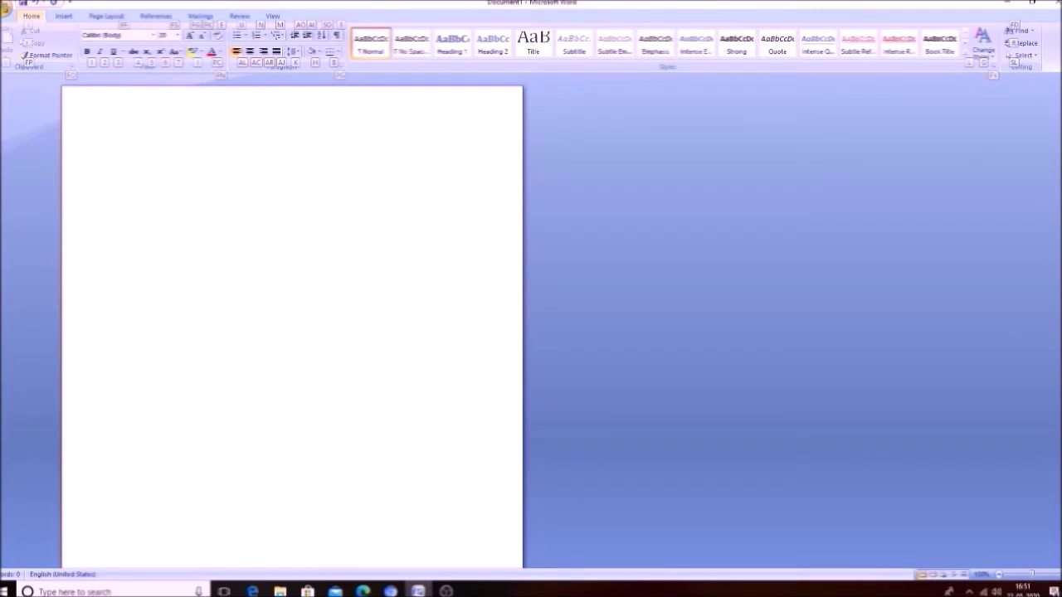
{"action": "key", "text": "f"}
{"action": "key", "text": "f"}
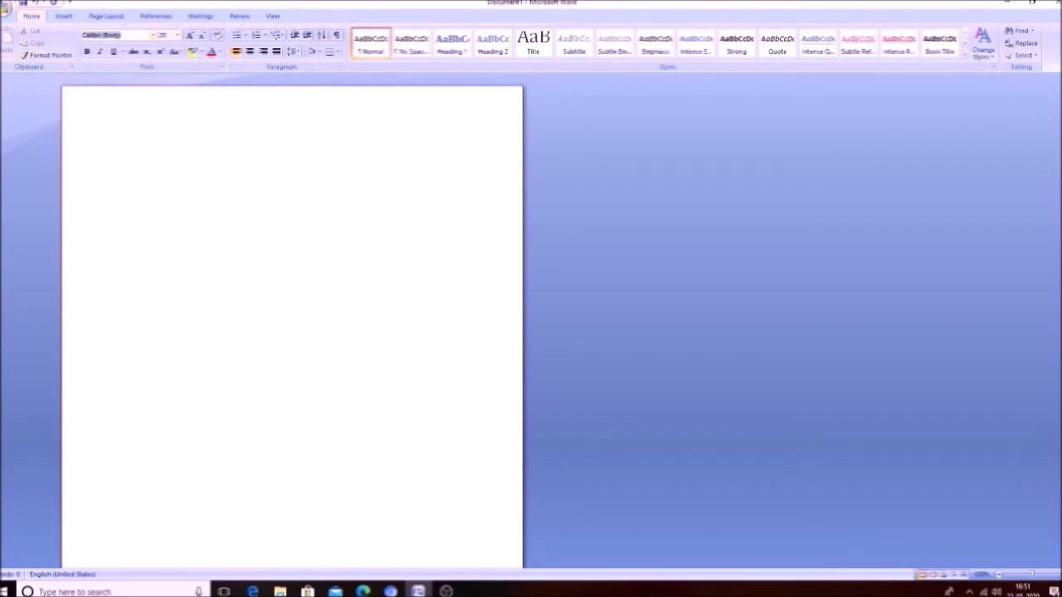
{"action": "key", "text": "Tab"}
{"action": "key", "text": "Tab"}
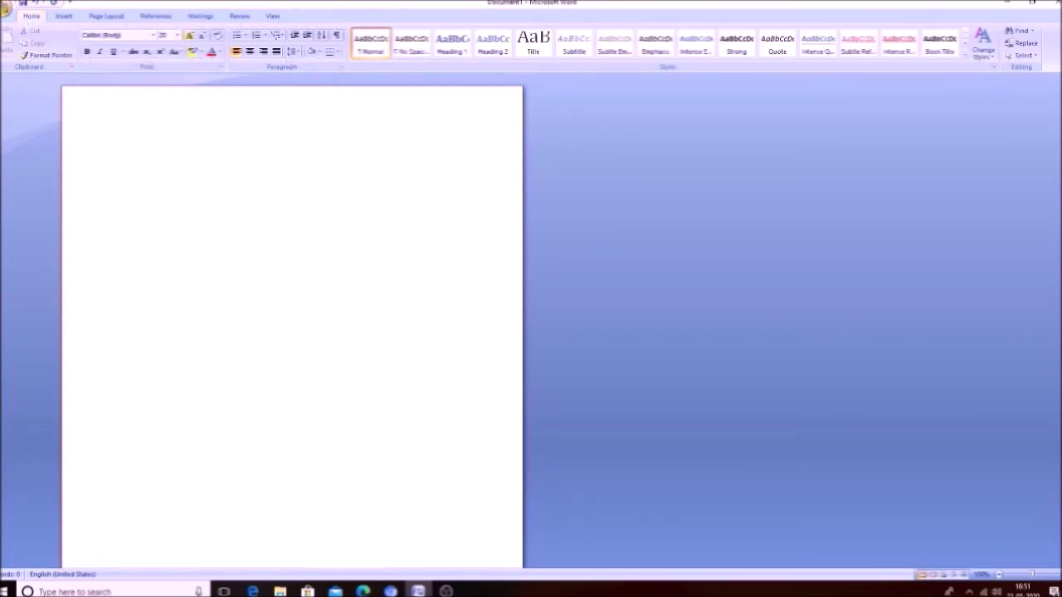